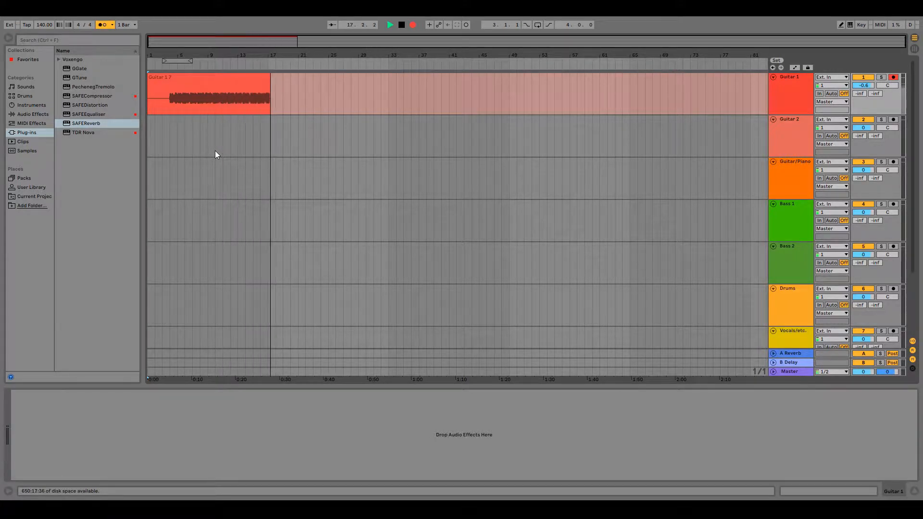
# Discard the unwanted Guitar 1 takes and record a new take from the start of the timeline
pyautogui.press('space')
pyautogui.hotkey('ctrl', 'z')
pyautogui.press('F9')
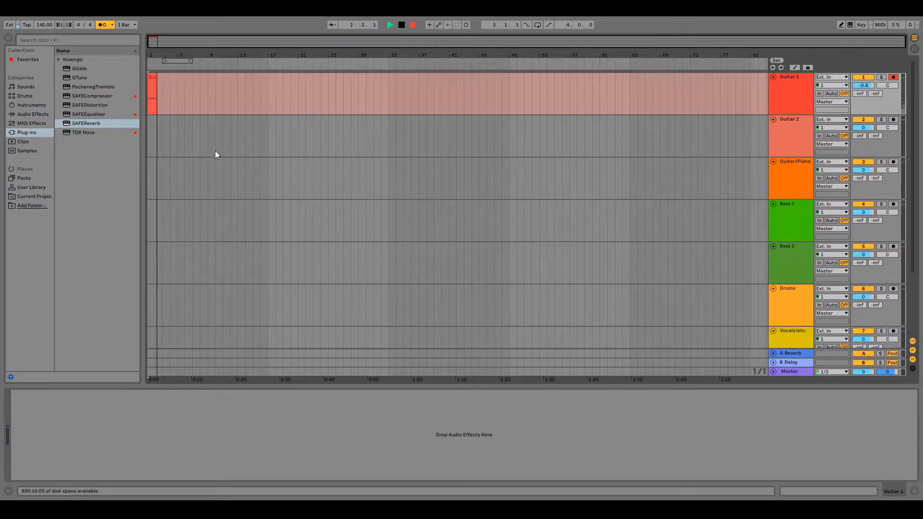
pyautogui.press('space')
pyautogui.hotkey('ctrl', 'z')
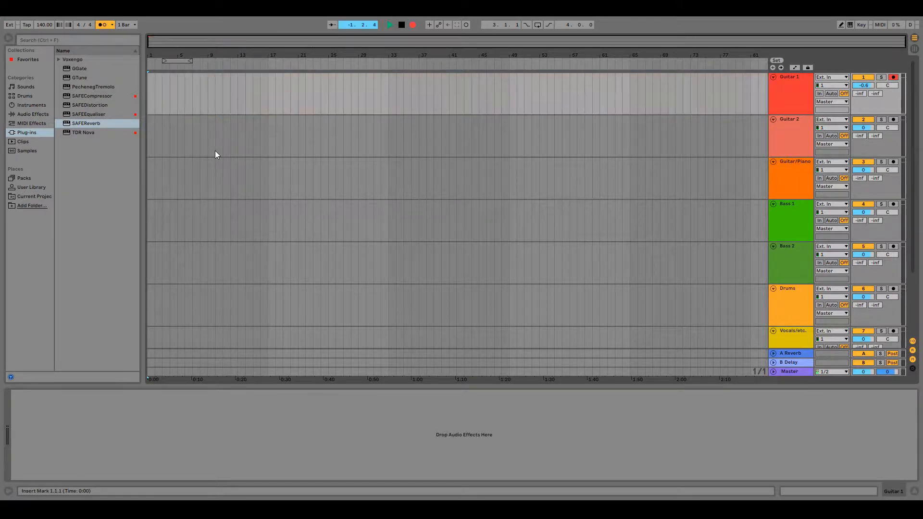
pyautogui.press('F9')
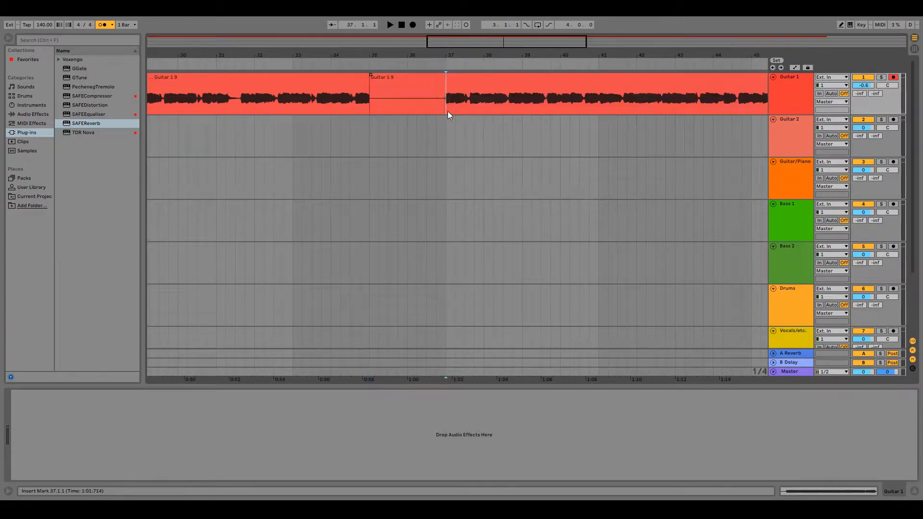
# Play back the Guitar 1 track around the join between its two clips
pyautogui.click(289, 118)
pyautogui.scroll(-5, 304, 142)
pyautogui.press('space')
pyautogui.press('space')
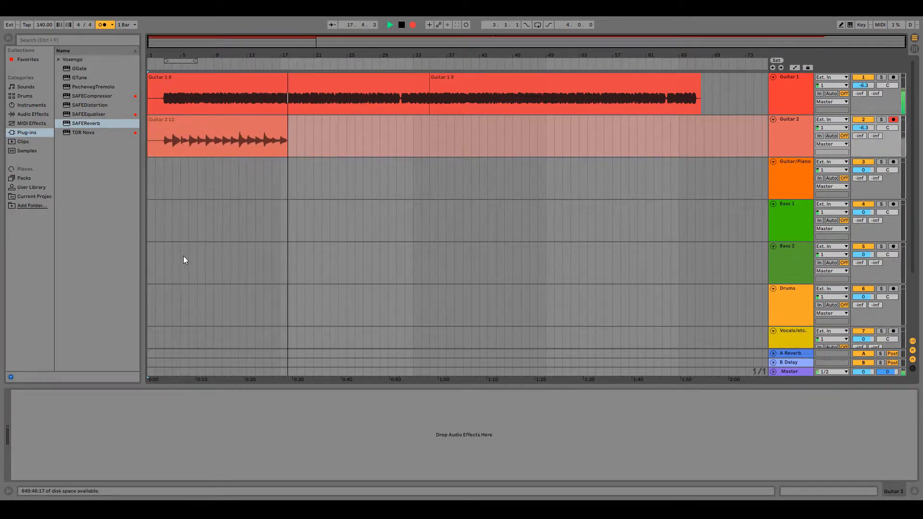
# Finish the Guitar 2 recording, duplicate its clip so the copy starts at bar 35, and play back the join
pyautogui.press('space')
pyautogui.doubleClick(196, 120)
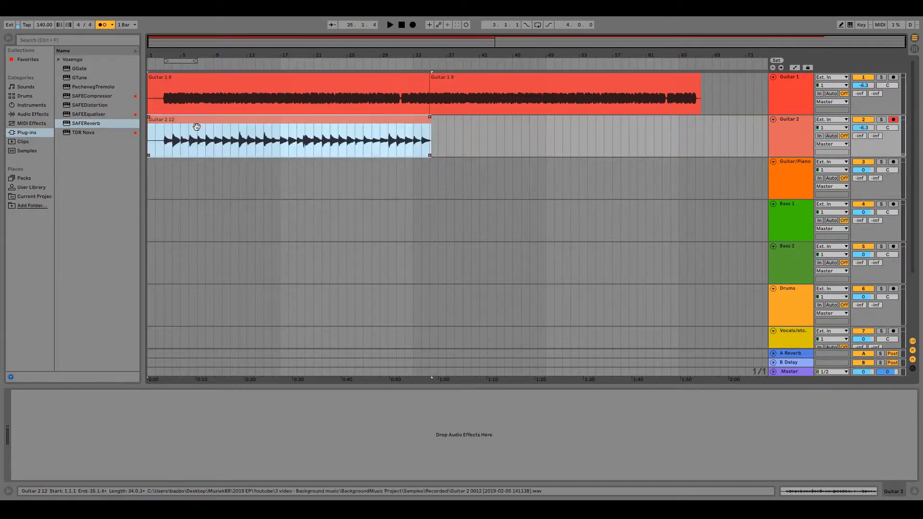
pyautogui.click(296, 220)
pyautogui.scroll(2, 161, 152)
pyautogui.click(614, 139)
pyautogui.scroll(4, 588, 151)
pyautogui.moveTo(592, 118); pyautogui.dragTo(586, 118)
pyautogui.hotkey('ctrl', 'd')
pyautogui.moveTo(556, 140); pyautogui.dragTo(564, 140)
pyautogui.press('space')
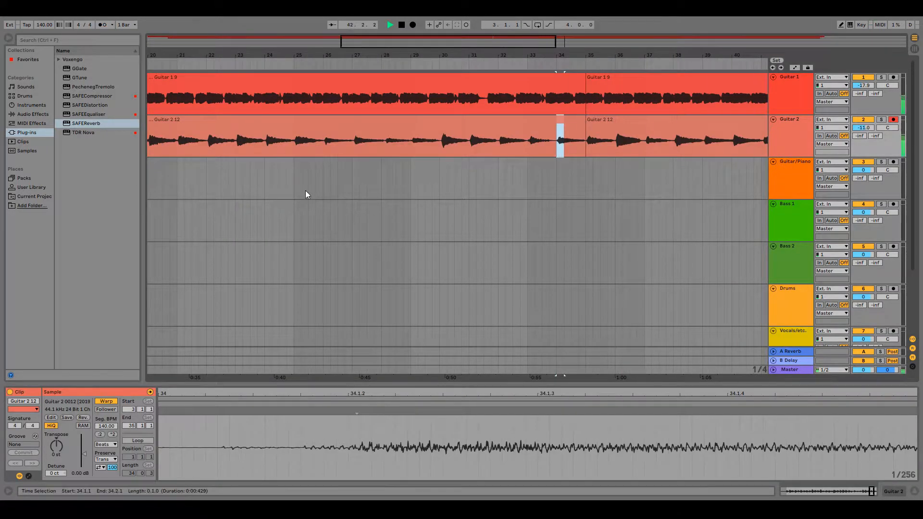
# Record a Drums take from the start of the timeline and turn off the metronome
pyautogui.click(150, 286)
pyautogui.press('F9')
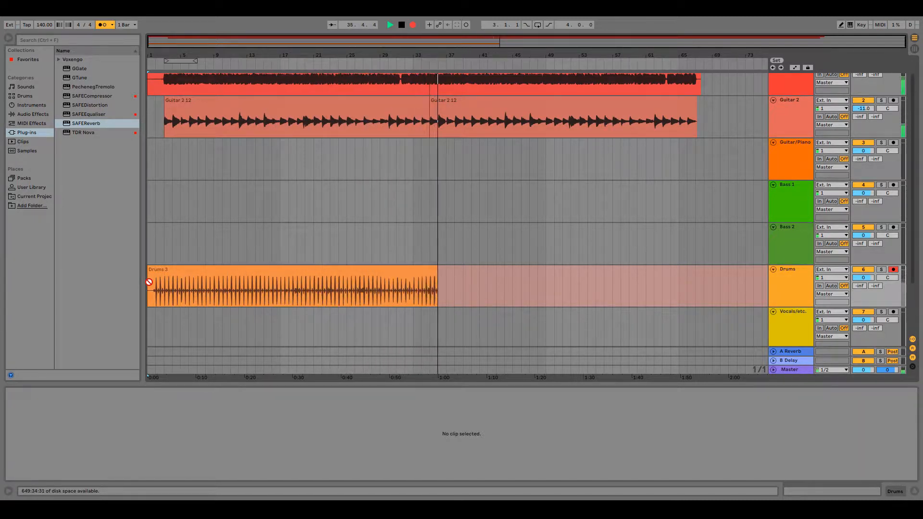
pyautogui.press('space')
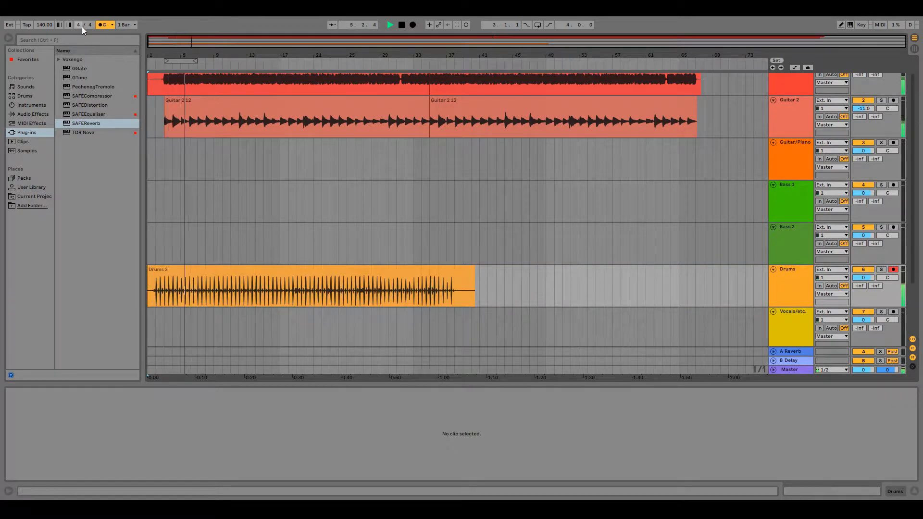
pyautogui.click(102, 25)
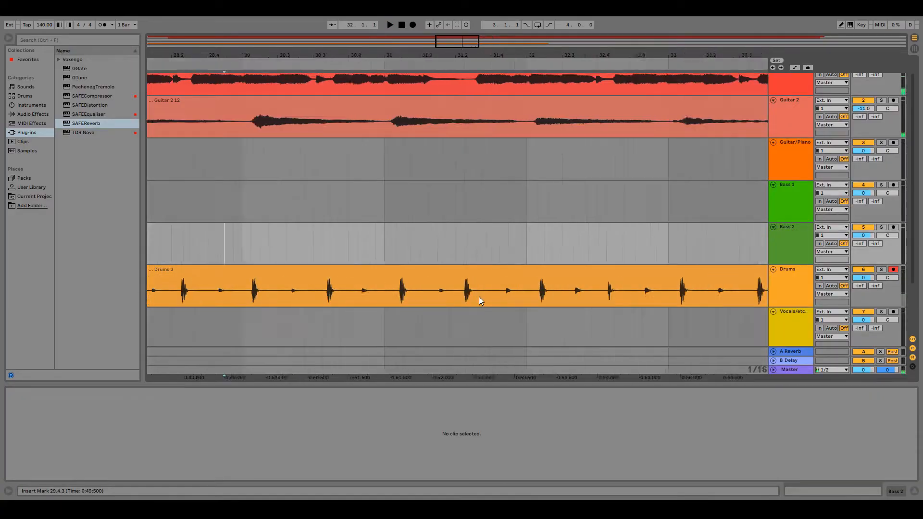
# Split the Drums clip just before the drum hit near 31.3
pyautogui.scroll(3, 481, 301)
pyautogui.click(523, 284)
pyautogui.click(529, 289)
pyautogui.hotkey('ctrl', 'e')
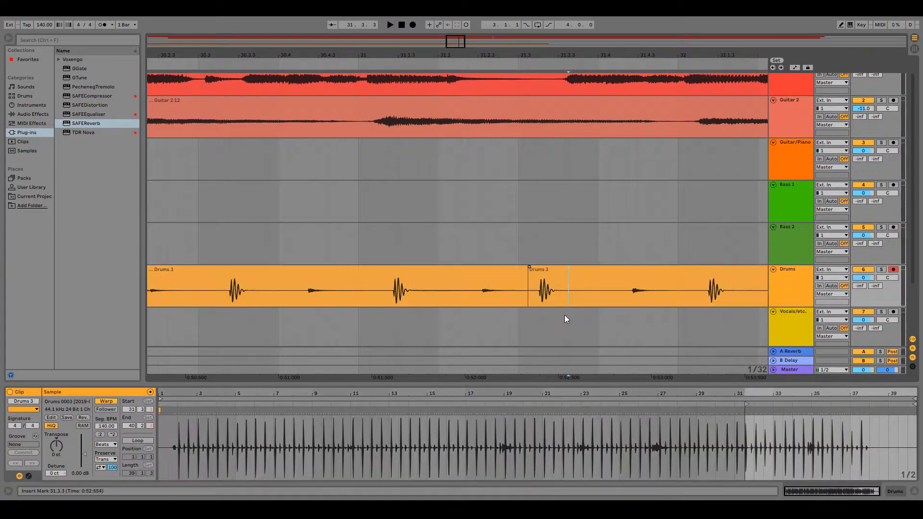
# Split the Drums clip after the hit near 31.3, shift that hit slightly later, and play back the passage
pyautogui.click(568, 293)
pyautogui.scroll(4, 564, 316)
pyautogui.moveTo(358, 55); pyautogui.dragTo(517, 56)
pyautogui.moveTo(712, 296); pyautogui.dragTo(718, 296)
pyautogui.hotkey('ctrl', 'e')
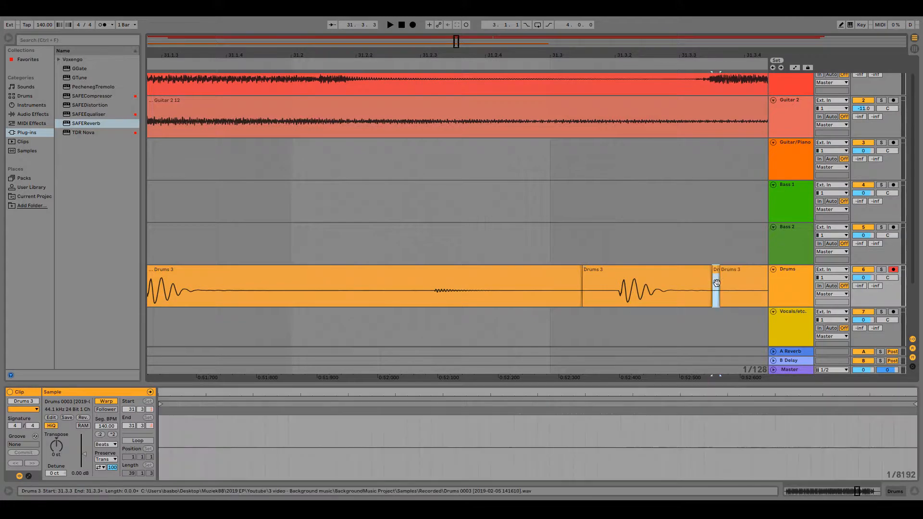
pyautogui.moveTo(649, 269); pyautogui.dragTo(658, 269)
pyautogui.click(416, 216)
pyautogui.scroll(-2, 412, 216)
pyautogui.press('space')
pyautogui.press('space')
# Split the Drums clip at about 31.3.4, move the isolated hit later, and check the timing by ear
pyautogui.scroll(2, 475, 310)
pyautogui.click(566, 290)
pyautogui.hotkey('ctrl', 'e')
pyautogui.moveTo(496, 269); pyautogui.dragTo(533, 270)
pyautogui.click(258, 213)
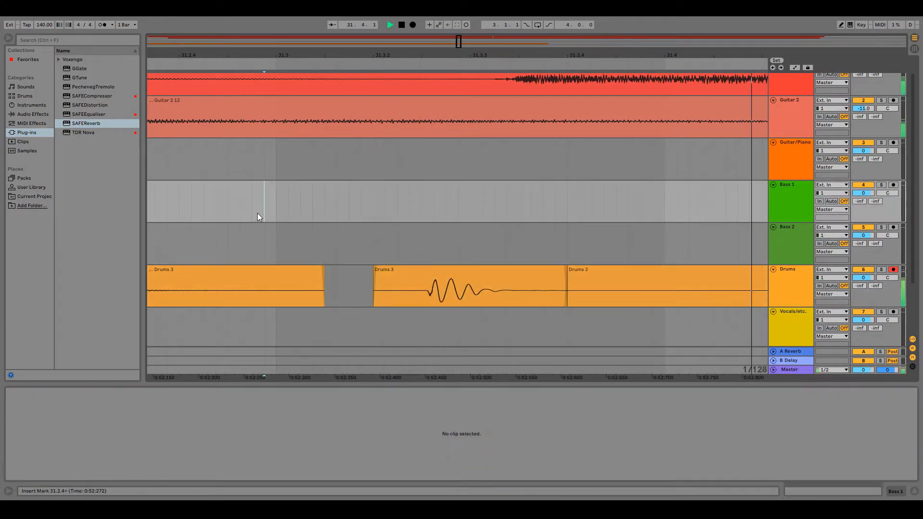
pyautogui.scroll(-5, 256, 213)
# Nudge the isolated drum hit near 31.3 a little later still and play back the passage
pyautogui.scroll(5, 276, 288)
pyautogui.click(448, 301)
pyautogui.moveTo(346, 269); pyautogui.dragTo(359, 269)
pyautogui.click(209, 227)
pyautogui.scroll(-4, 216, 228)
pyautogui.press('space')
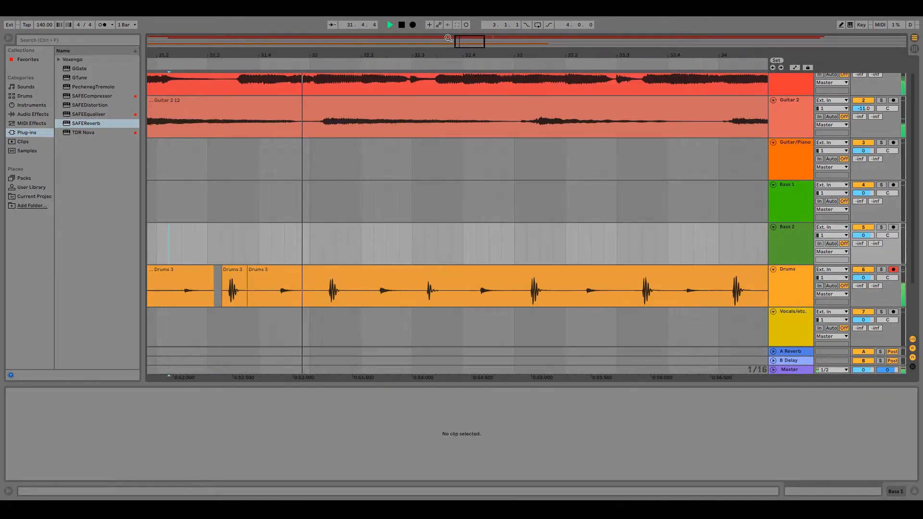
# Play back the Drums around bar 31 against the guitars to check the timing of the hits
pyautogui.hscroll(-3, 216, 228)
pyautogui.click(186, 207)
pyautogui.press('space')
pyautogui.press('space')
pyautogui.scroll(-4, 426, 284)
pyautogui.click(282, 230)
pyautogui.press('space')
pyautogui.press('space')
pyautogui.press('space')
# Split the Drums clip near bar 29 and shift the early hit there slightly later
pyautogui.scroll(6, 370, 297)
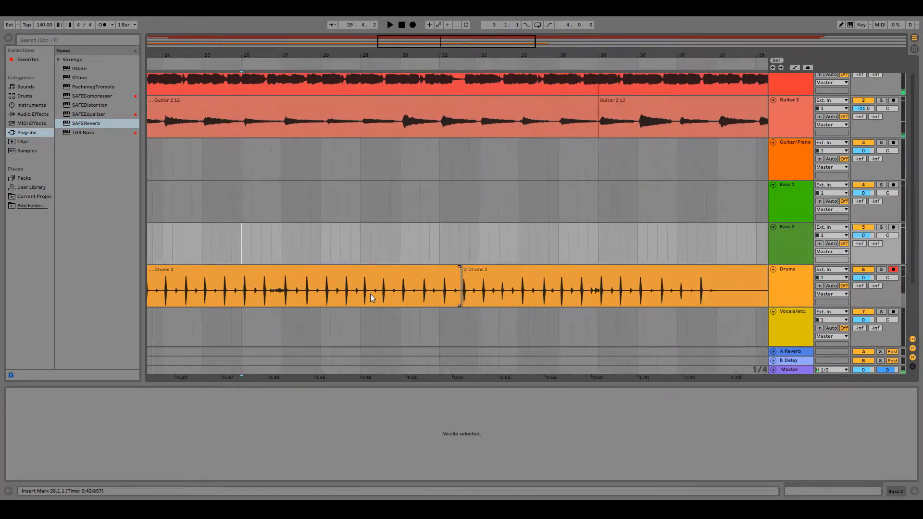
pyautogui.click(392, 299)
pyautogui.hotkey('ctrl', 'e')
pyautogui.click(351, 298)
pyautogui.moveTo(409, 270); pyautogui.dragTo(420, 276)
pyautogui.scroll(-6, 351, 299)
pyautogui.click(324, 318)
pyautogui.scroll(-6, 324, 318)
pyautogui.scroll(4, 374, 288)
pyautogui.click(364, 242)
# Split the Drums clip once more near bar 29 and play back the passage
pyautogui.scroll(8, 375, 320)
pyautogui.click(334, 299)
pyautogui.hotkey('ctrl', 'e')
pyautogui.click(220, 232)
pyautogui.scroll(-7, 219, 233)
pyautogui.press('space')
pyautogui.click(219, 206)
pyautogui.press('space')
pyautogui.press('space')
# Split the Drums clip at 29.3.3 and shift the hit near it slightly later
pyautogui.scroll(6, 327, 296)
pyautogui.click(350, 299)
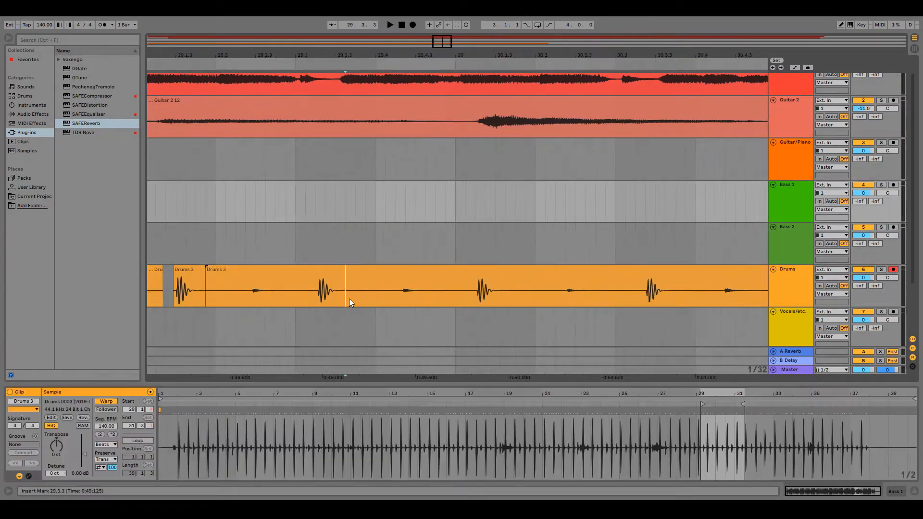
pyautogui.hotkey('ctrl', 'e')
pyautogui.click(308, 299)
pyautogui.moveTo(327, 269); pyautogui.dragTo(338, 269)
pyautogui.click(270, 233)
# Play back the edited Drums section from about bar 28 onwards to check the corrected hits
pyautogui.scroll(-5, 288, 235)
pyautogui.click(208, 227)
pyautogui.press('space')
pyautogui.press('space')
pyautogui.scroll(-8, 208, 228)
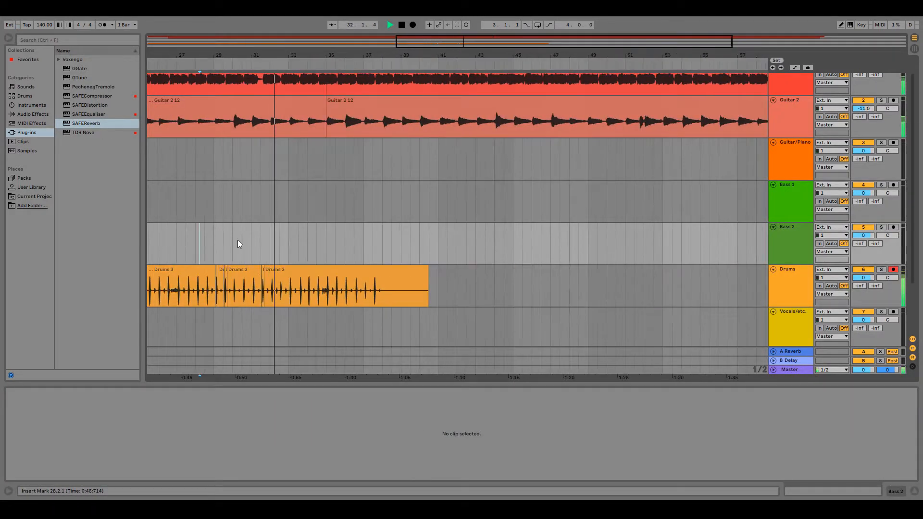
pyautogui.click(161, 236)
pyautogui.press('space')
pyautogui.press('space')
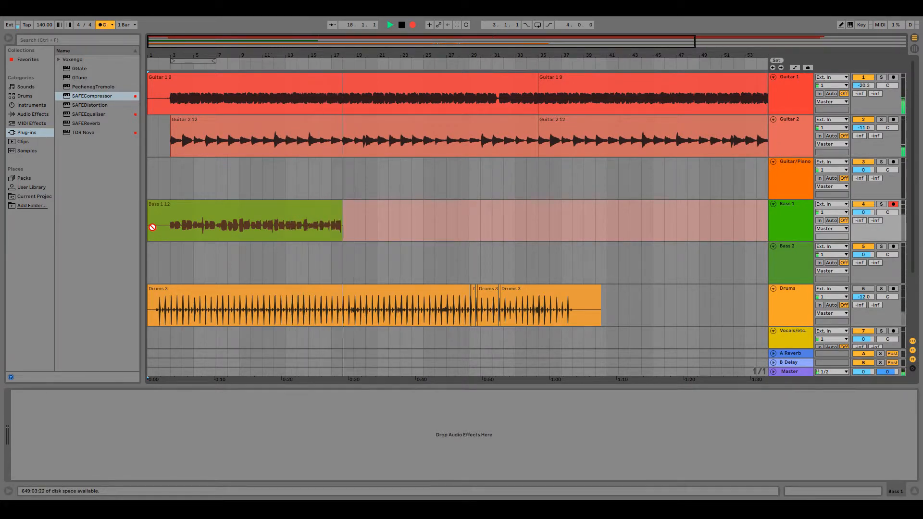
# Discard the current Bass 1 take and record a new one from the start of the timeline
pyautogui.press('space')
pyautogui.hotkey('ctrl', 'z')
pyautogui.press('F9')
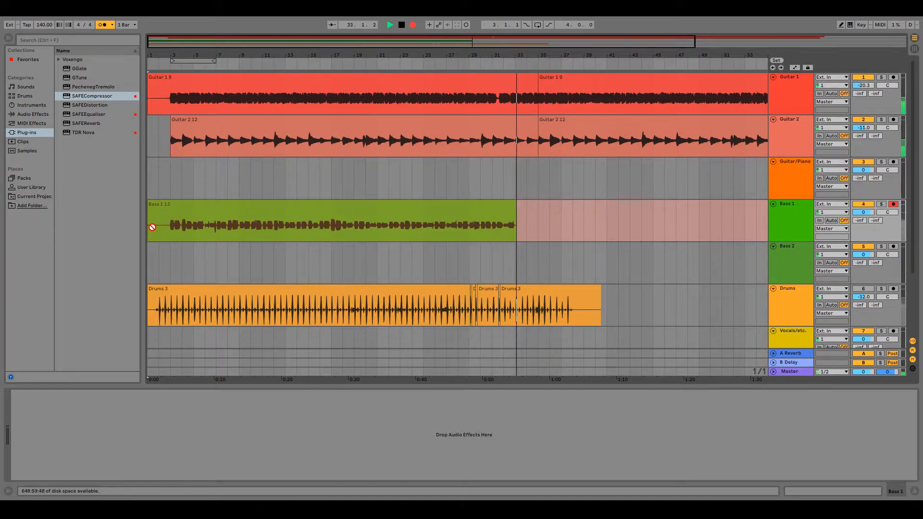
pyautogui.press('space')
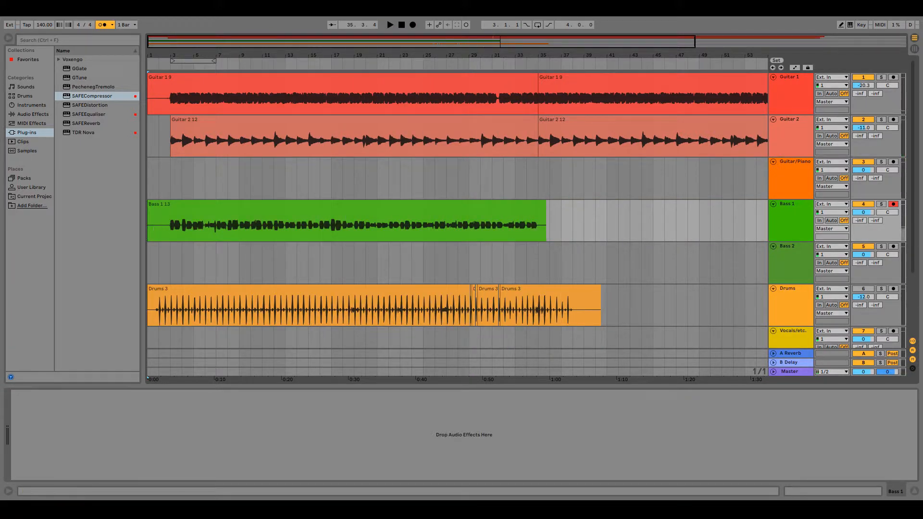
# Split the Bass 1 clip at 35.1.1 and delete the leftover tail
pyautogui.click(193, 205)
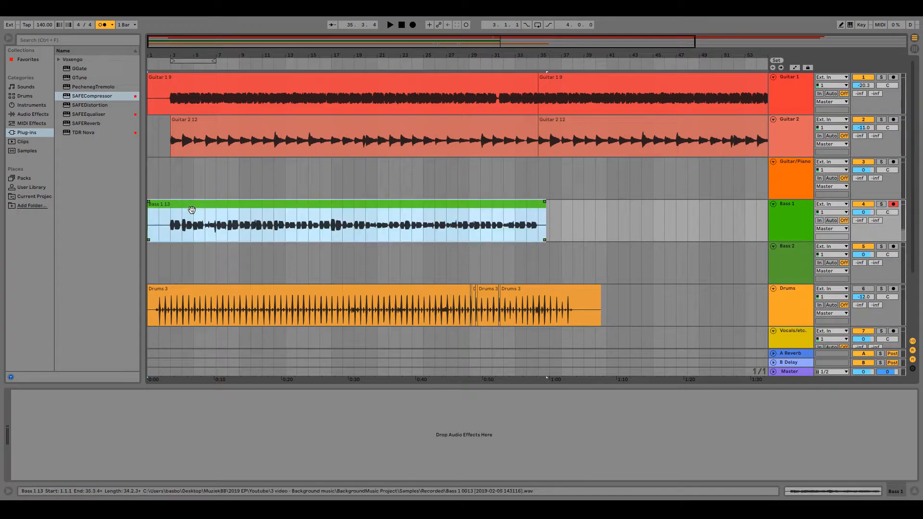
pyautogui.keyDown('ctrl'); pyautogui.scroll(3, 548, 233); pyautogui.keyUp('ctrl')
pyautogui.click(526, 235)
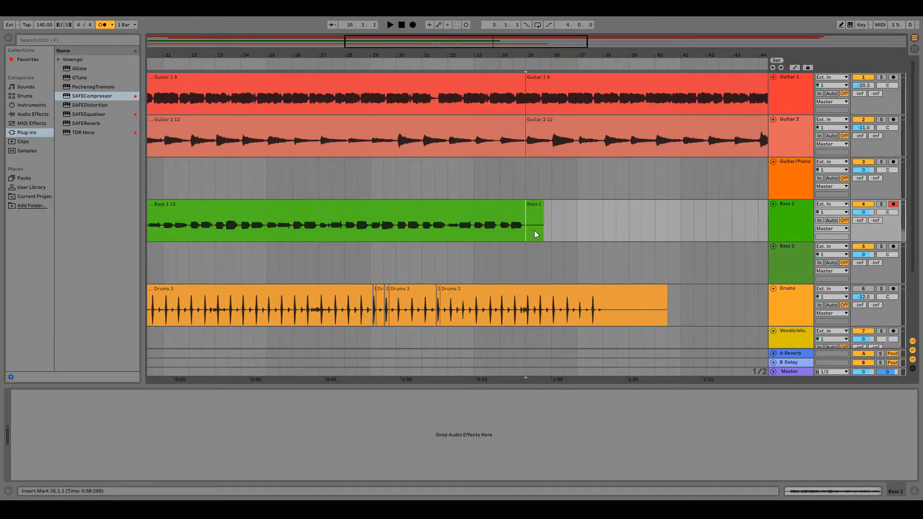
pyautogui.click(533, 205)
pyautogui.keyDown('ctrl'); pyautogui.scroll(-3, 288, 251); pyautogui.keyUp('ctrl')
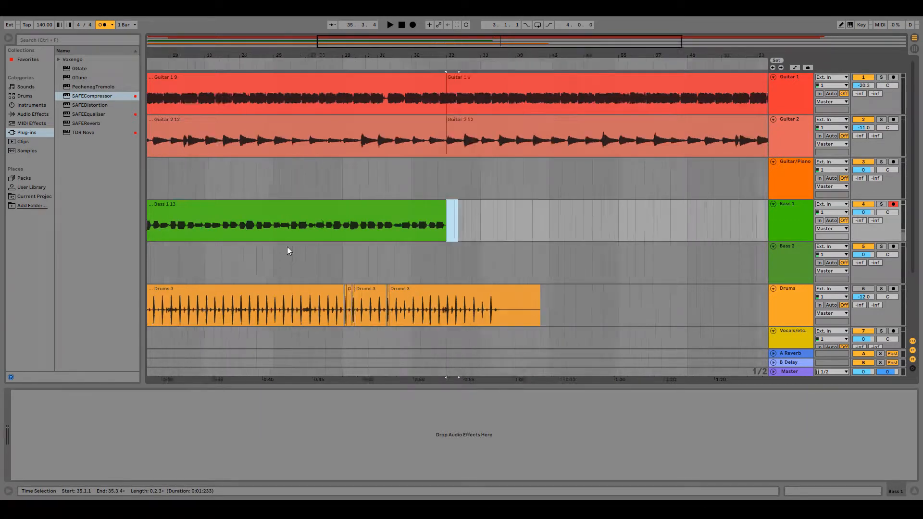
# Copy the Bass 1 clip and paste the copy at 35.1.1
pyautogui.click(279, 210)
pyautogui.click(416, 221)
pyautogui.click(398, 222)
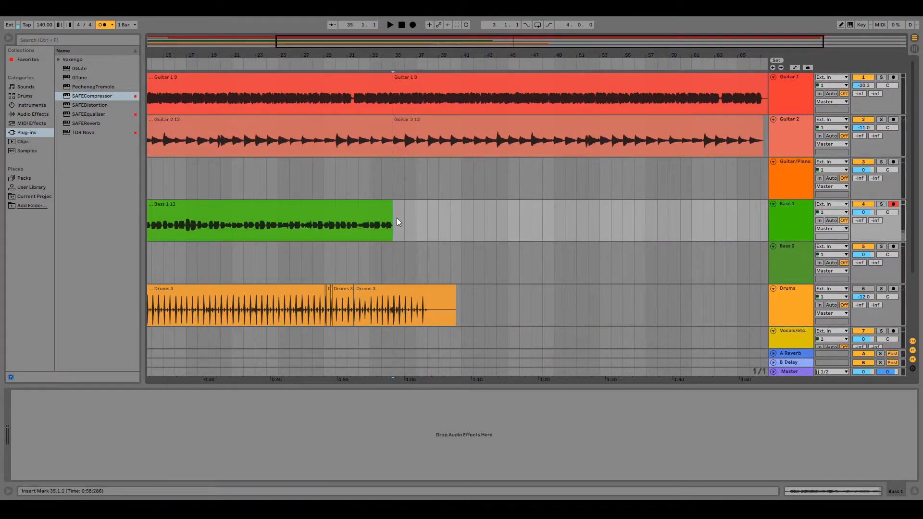
pyautogui.hotkey('ctrl', 'v')
# Split the second Bass 1 clip at 37.1.1 and delete its silent first two bars
pyautogui.click(417, 237)
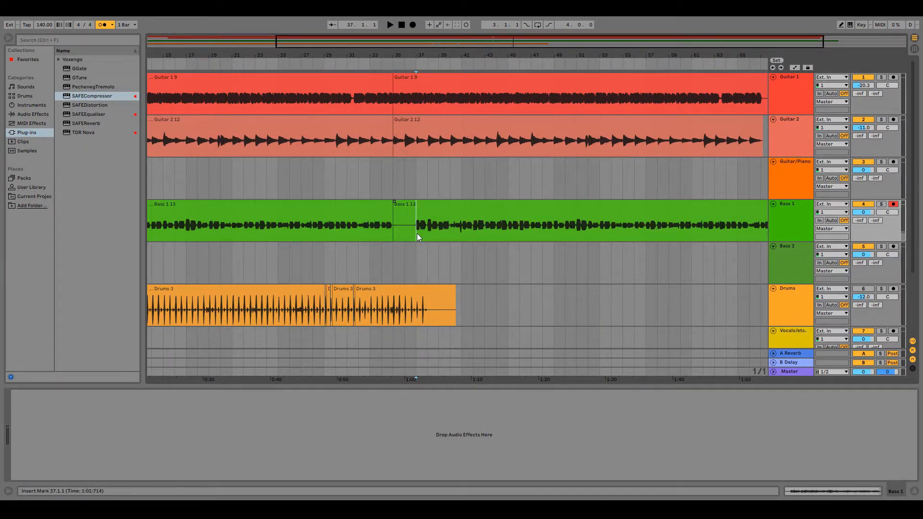
pyautogui.hotkey('ctrl', 'e')
pyautogui.click(400, 210)
pyautogui.press('Delete')
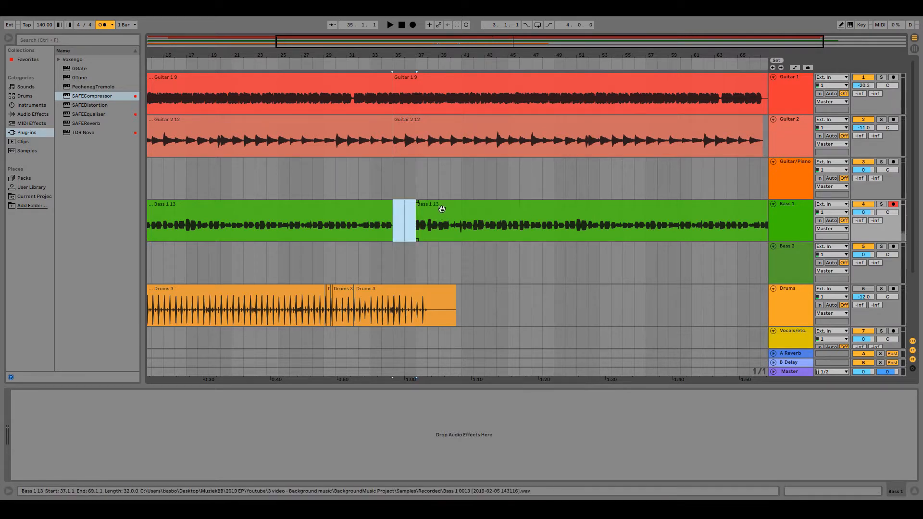
# Move the remaining second Bass 1 clip back to start at bar 35 and play back the join
pyautogui.moveTo(441, 209); pyautogui.dragTo(418, 209)
pyautogui.click(371, 189)
pyautogui.press('space')
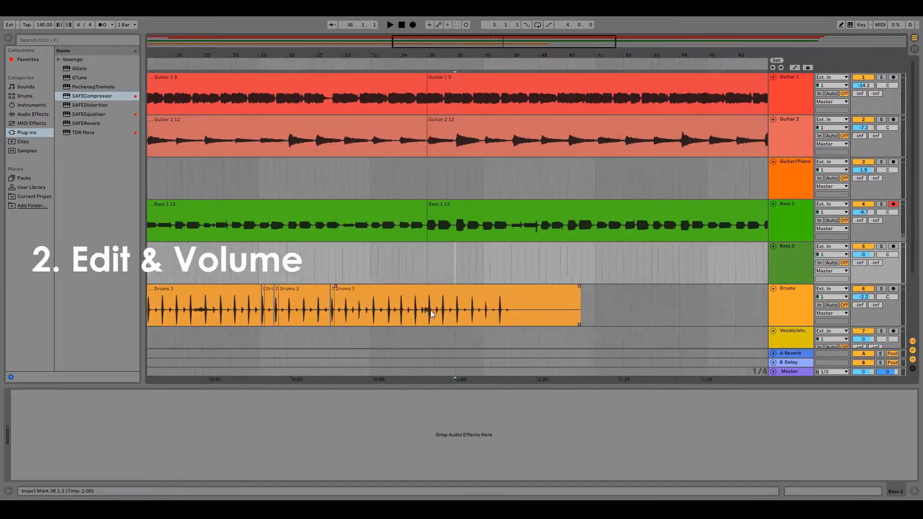
# Copy the Drums part from bar 3 through to the end of the recording
pyautogui.scroll(4, 431, 310)
pyautogui.click(427, 321)
pyautogui.scroll(-10, 426, 321)
pyautogui.click(189, 264)
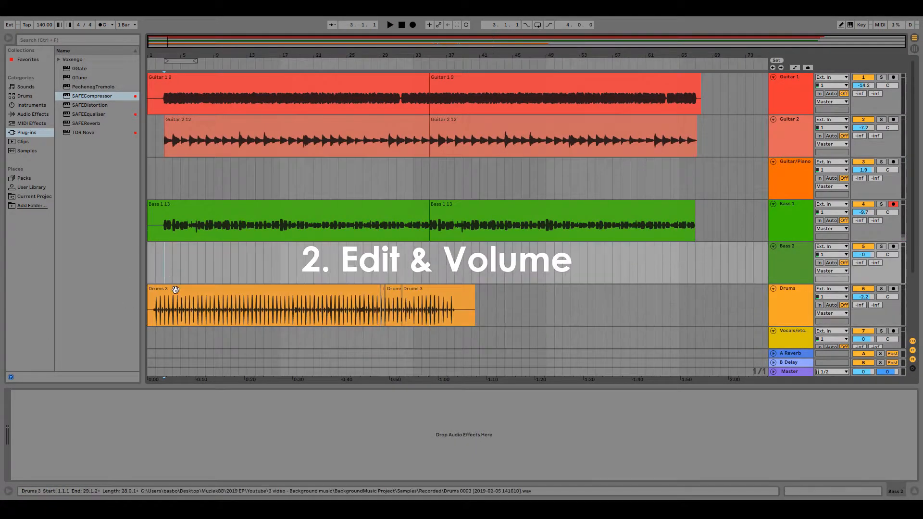
pyautogui.moveTo(488, 308); pyautogui.dragTo(164, 306)
pyautogui.hotkey('ctrl', 'c')
# Paste the copied Drums part at 35.1.1 and play back the join
pyautogui.click(430, 267)
pyautogui.scroll(5, 433, 289)
pyautogui.click(406, 321)
pyautogui.hotkey('ctrl', 'v')
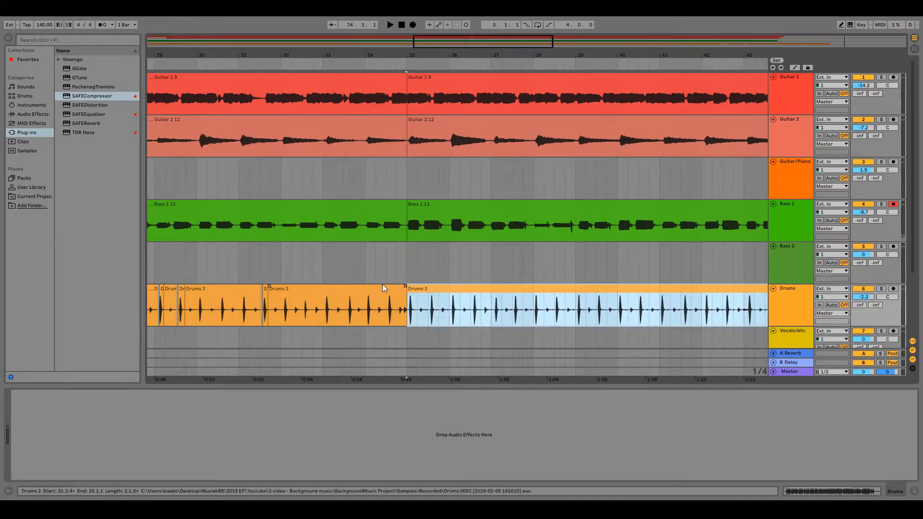
pyautogui.click(374, 252)
pyautogui.press('space')
# Play back the song's ending, split the Drums clip at 67.2.1 and delete the remainder
pyautogui.scroll(-8, 355, 259)
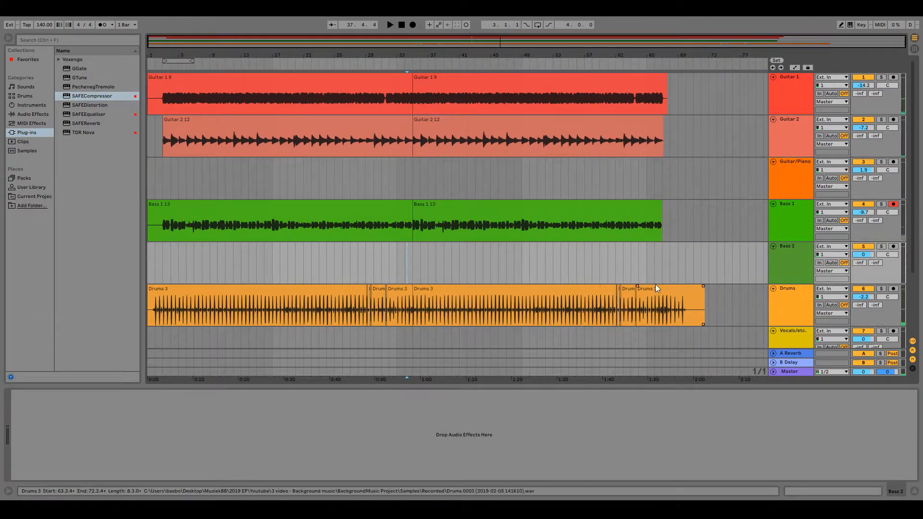
pyautogui.click(655, 279)
pyautogui.scroll(5, 649, 274)
pyautogui.press('space')
pyautogui.press('space')
pyautogui.press('space')
pyautogui.click(618, 318)
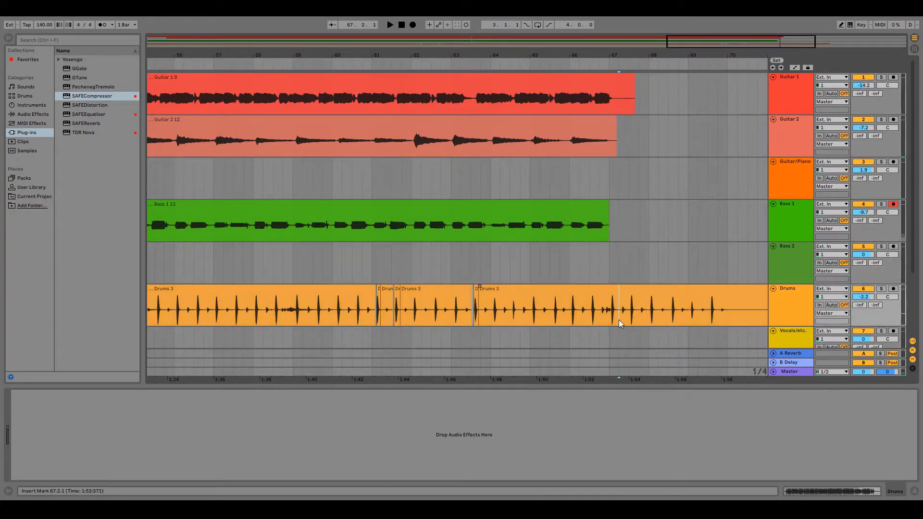
pyautogui.hotkey('ctrl', 'e')
pyautogui.scroll(-6, 647, 317)
pyautogui.press('Delete')
# Split the Guitar 1 and Guitar 2 clips at 67.1.1 and delete both leftover tails
pyautogui.scroll(5, 664, 192)
pyautogui.click(644, 107)
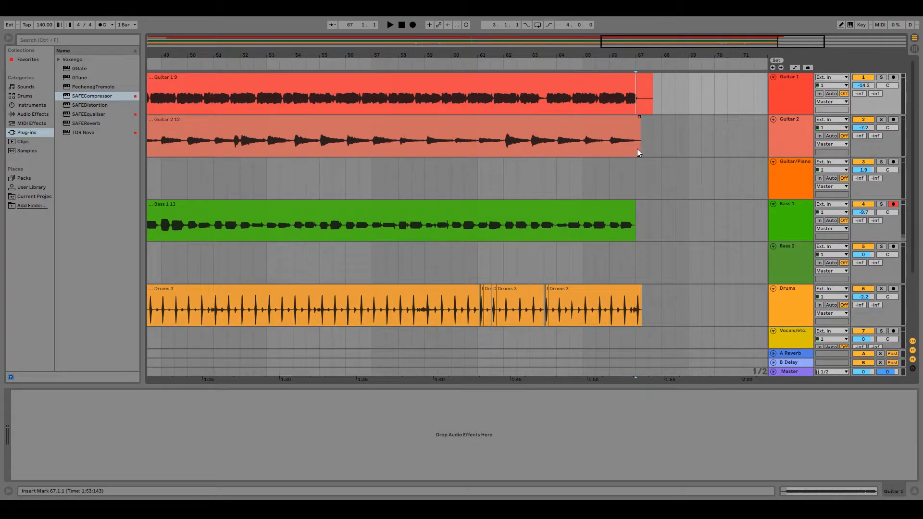
pyautogui.hotkey('ctrl', 'e')
pyautogui.click(639, 149)
pyautogui.hotkey('ctrl', 'e')
pyautogui.click(655, 225)
pyautogui.doubleClick(647, 102)
pyautogui.press('Delete')
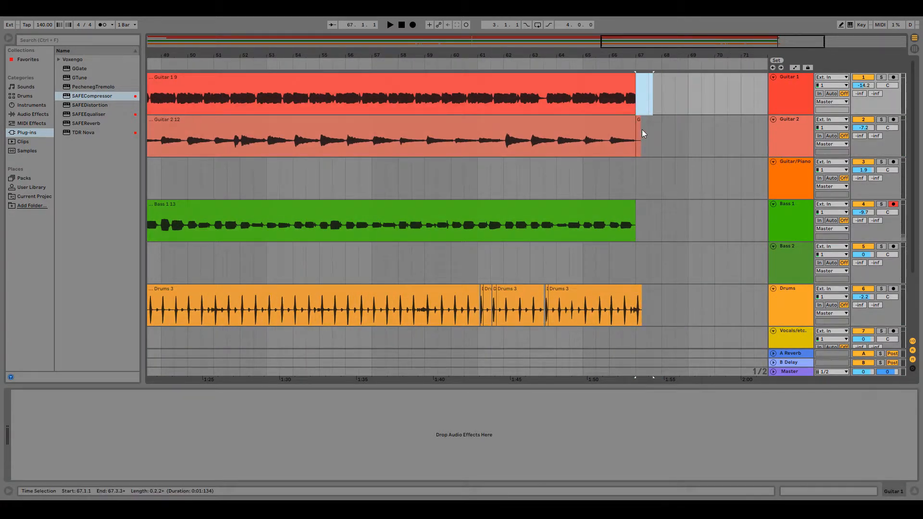
pyautogui.doubleClick(639, 137)
pyautogui.press('Delete')
# Split the Drums clip at 67.1.1 and delete the leftover beat up to 67.2.1
pyautogui.scroll(5, 638, 306)
pyautogui.click(627, 322)
pyautogui.hotkey('ctrl', 'e')
pyautogui.press('Delete')
pyautogui.scroll(-10, 628, 320)
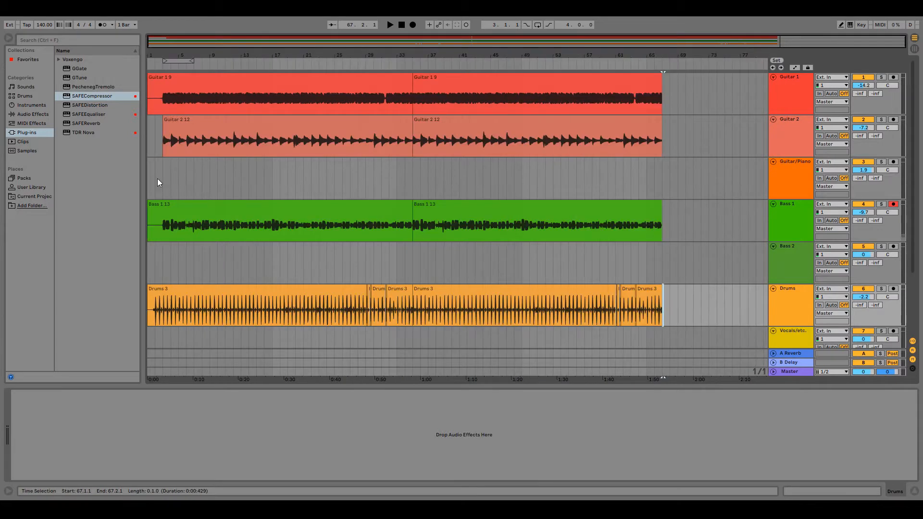
# Split the Guitar 1, Bass 1 and Drums clips at 3.1.1
pyautogui.scroll(12, 164, 91)
pyautogui.click(184, 100)
pyautogui.hotkey('ctrl', 'e')
pyautogui.click(185, 223)
pyautogui.hotkey('ctrl', 'e')
pyautogui.scroll(-1, 200, 286)
pyautogui.click(185, 305)
pyautogui.hotkey('ctrl', 'e')
# Delete the intro pieces before 3.1.1 on the Drums, Bass 1 and Guitar 1 tracks
pyautogui.doubleClick(167, 303)
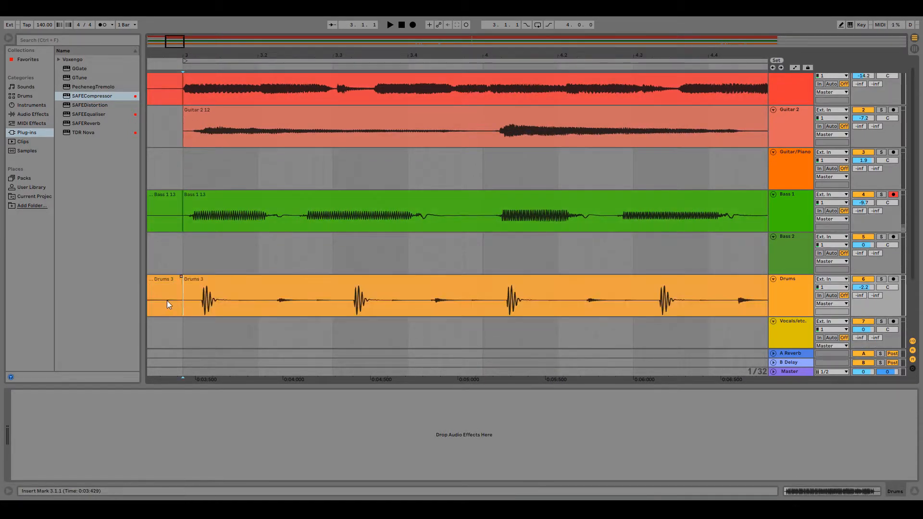
pyautogui.press('Delete')
pyautogui.doubleClick(167, 220)
pyautogui.press('Delete')
pyautogui.doubleClick(167, 93)
pyautogui.press('Delete')
# Play back the trimmed arrangement from 3.1.1 to check its beginning
pyautogui.scroll(1, 180, 112)
pyautogui.click(164, 168)
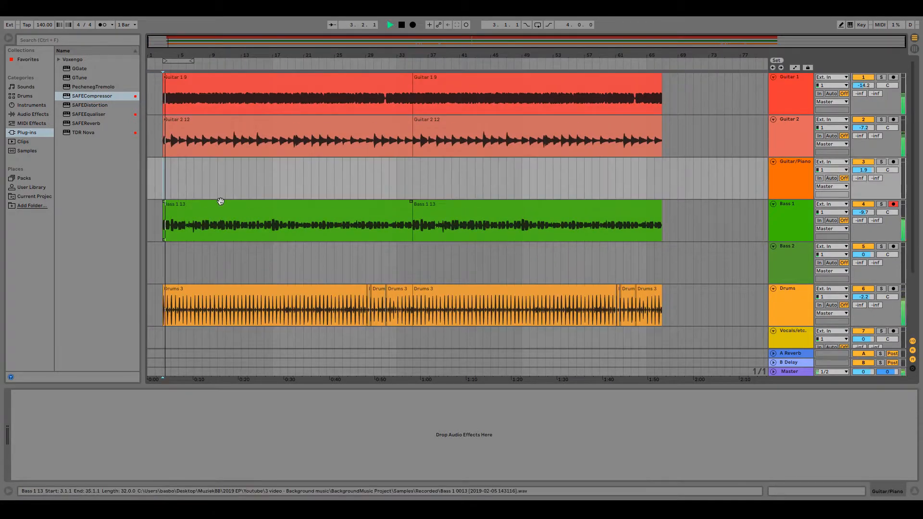
pyautogui.press('space')
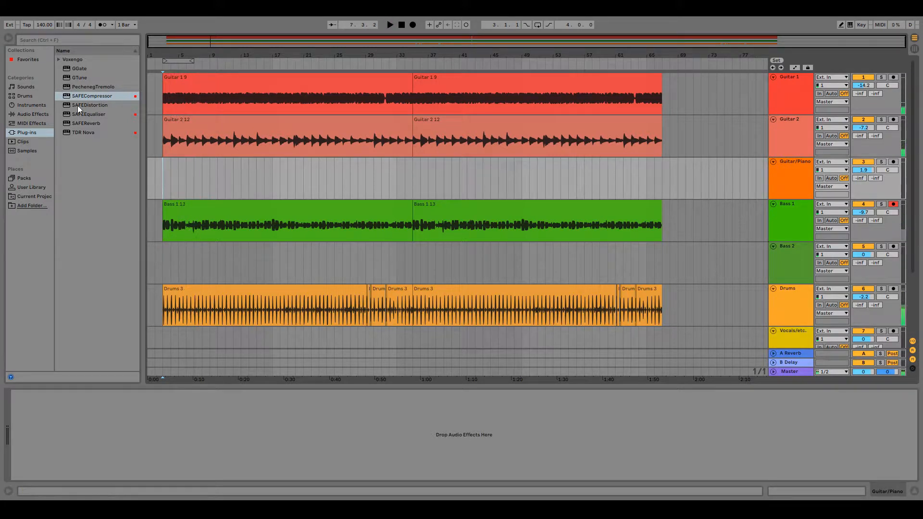
pyautogui.press('space')
# Add the Voxengo CurveEQ and TDR Nova plug-ins to the Guitar 1 track and start playback
pyautogui.click(85, 70)
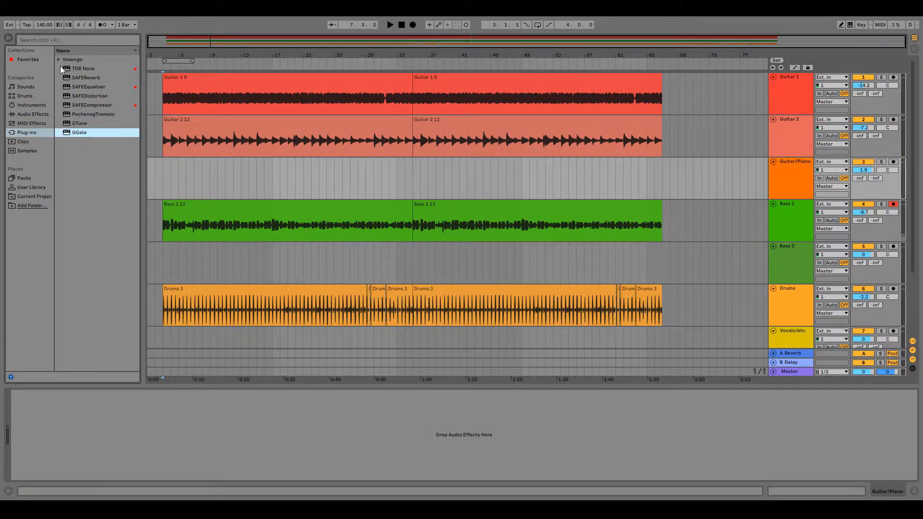
pyautogui.click(58, 59)
pyautogui.moveTo(83, 77); pyautogui.dragTo(207, 84)
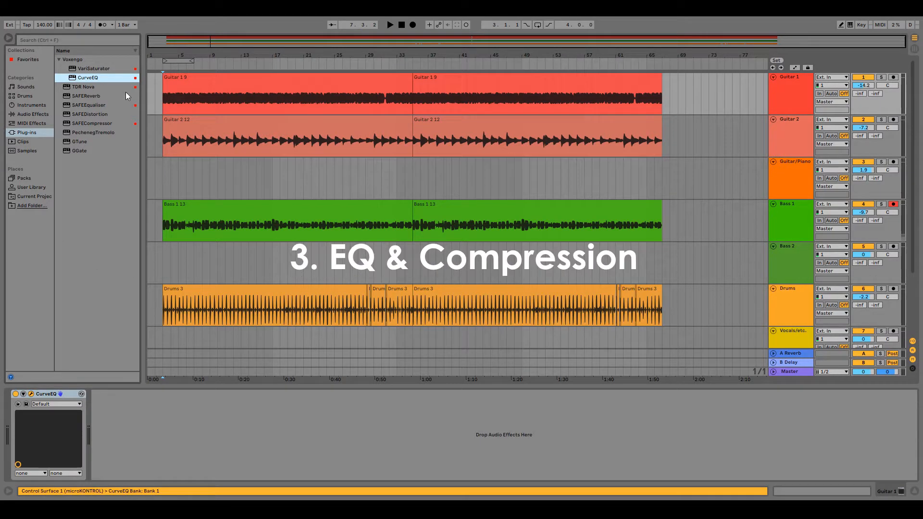
pyautogui.click(91, 87)
pyautogui.press('space')
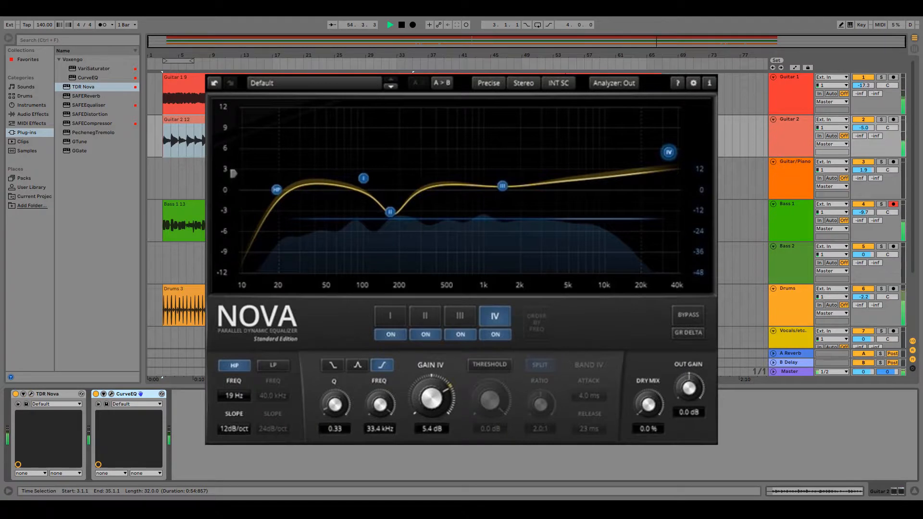
# Stop playback and add CurveEQ to the Bass 1 track with TDR Nova placed ahead of it
pyautogui.click(275, 78)
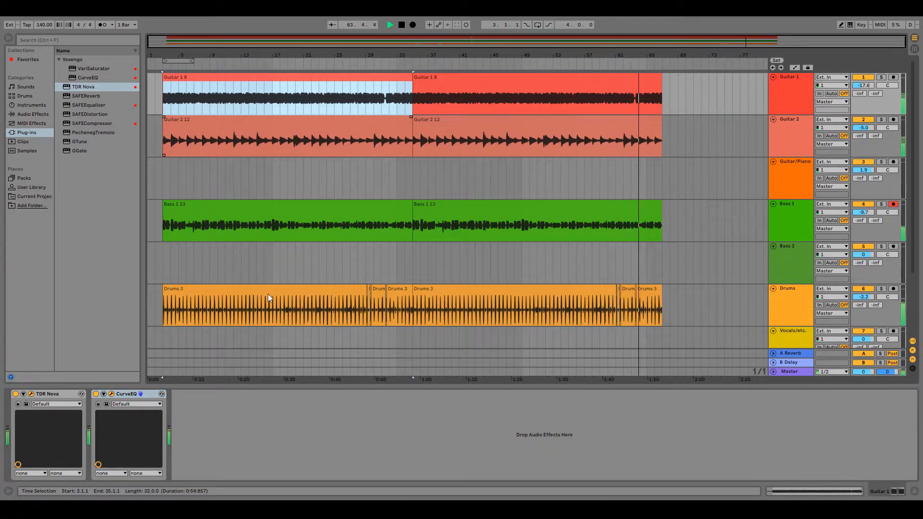
pyautogui.press('space')
pyautogui.click(258, 206)
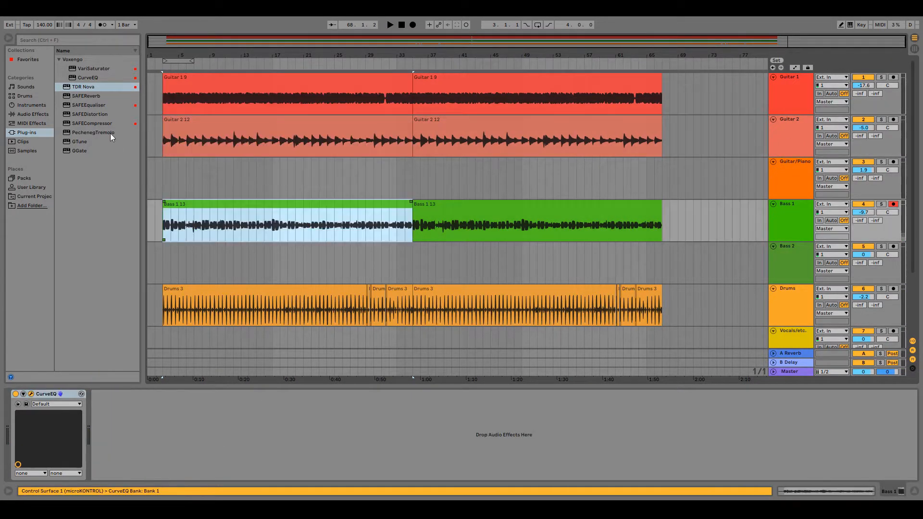
pyautogui.moveTo(89, 89); pyautogui.dragTo(98, 120)
pyautogui.moveTo(66, 363); pyautogui.dragTo(18, 421)
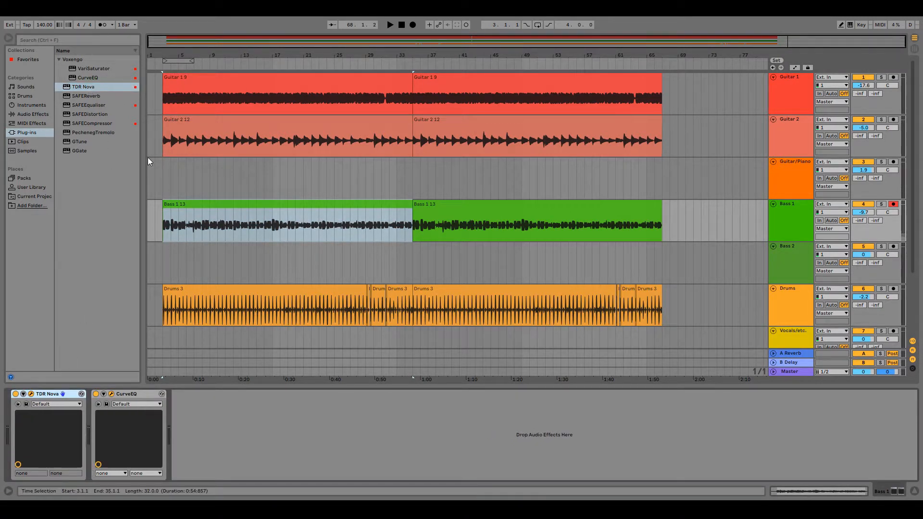
# Play the song from 3.1.1, examine Guitar 2's spectrum in CurveEQ and bring up its TDR Nova equalizer
pyautogui.click(167, 172)
pyautogui.click(163, 176)
pyautogui.press('space')
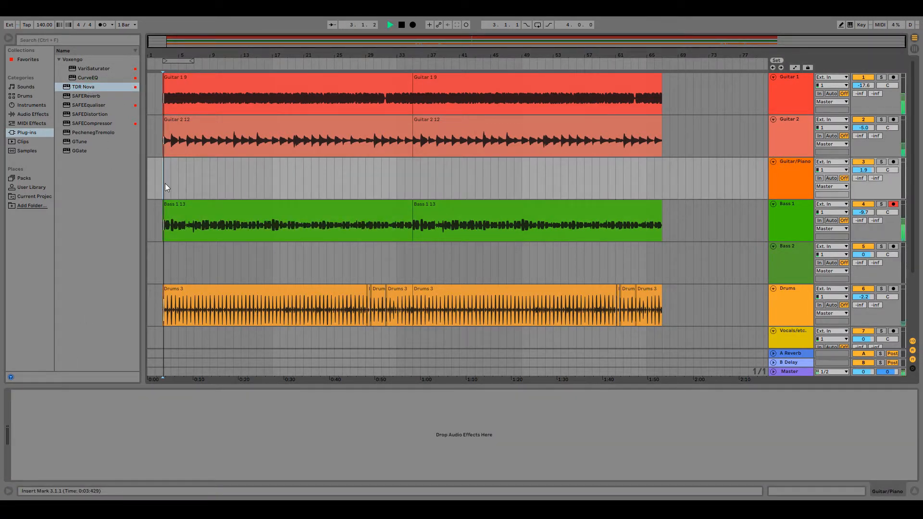
pyautogui.click(207, 204)
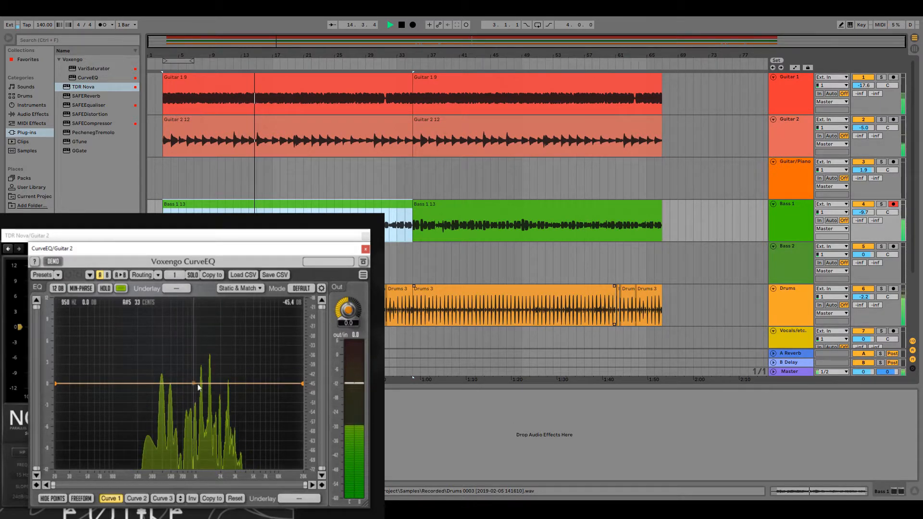
pyautogui.click(162, 236)
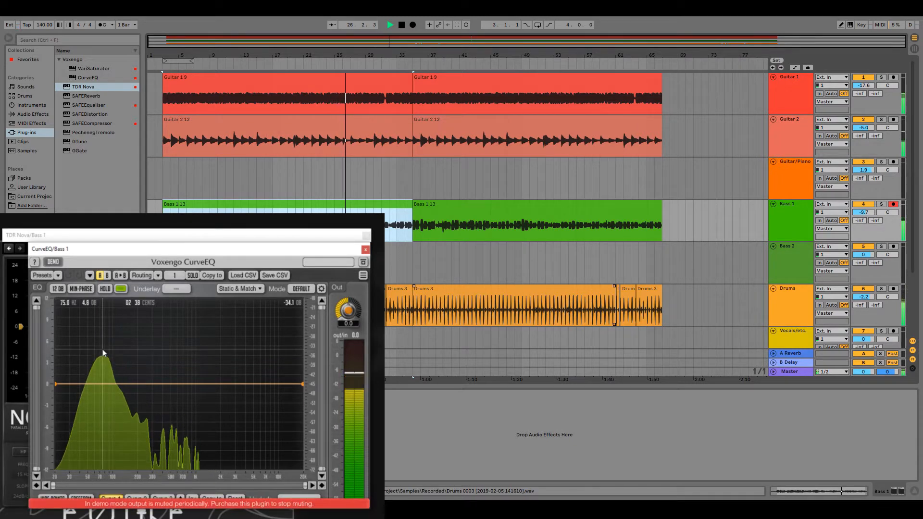
# Shape the tracks in TDR Nova, setting band III to -12.9 dB at 329 Hz on Bass 1 and -8.7 dB at 1399 Hz on Drums
pyautogui.click(229, 239)
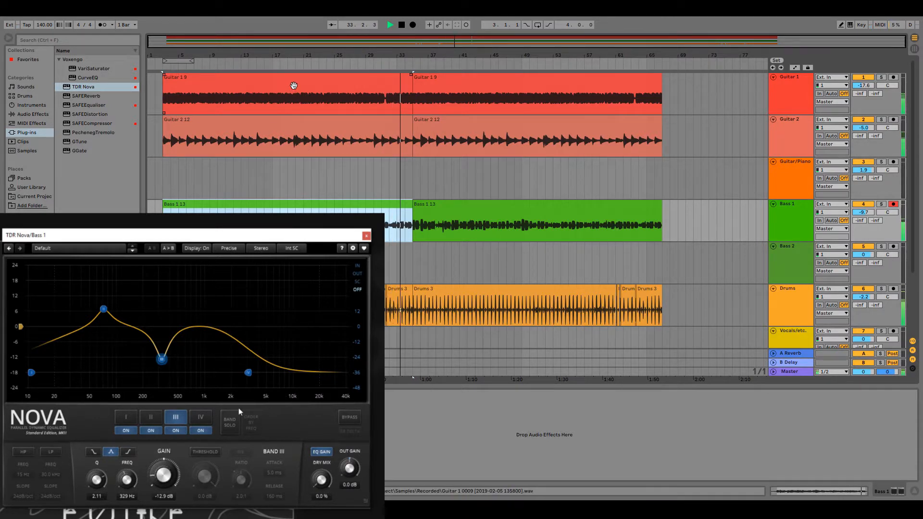
pyautogui.click(292, 91)
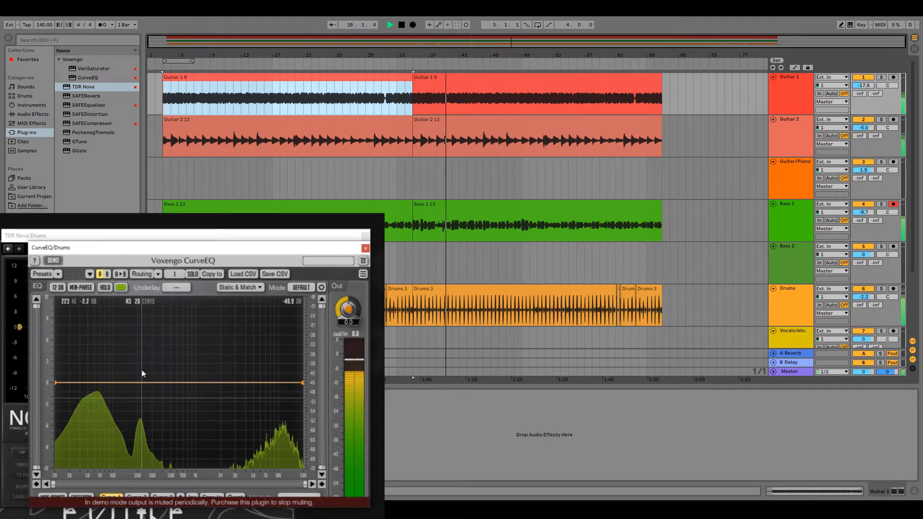
pyautogui.click(134, 241)
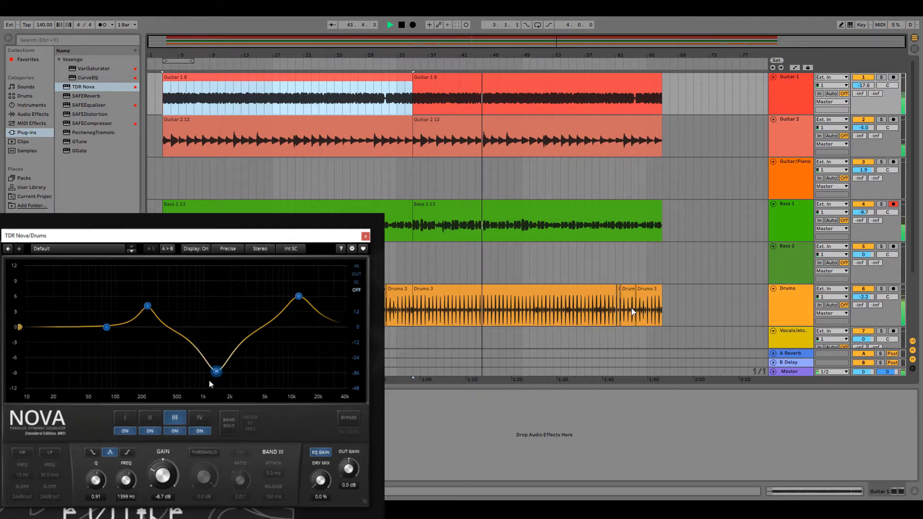
pyautogui.click(336, 204)
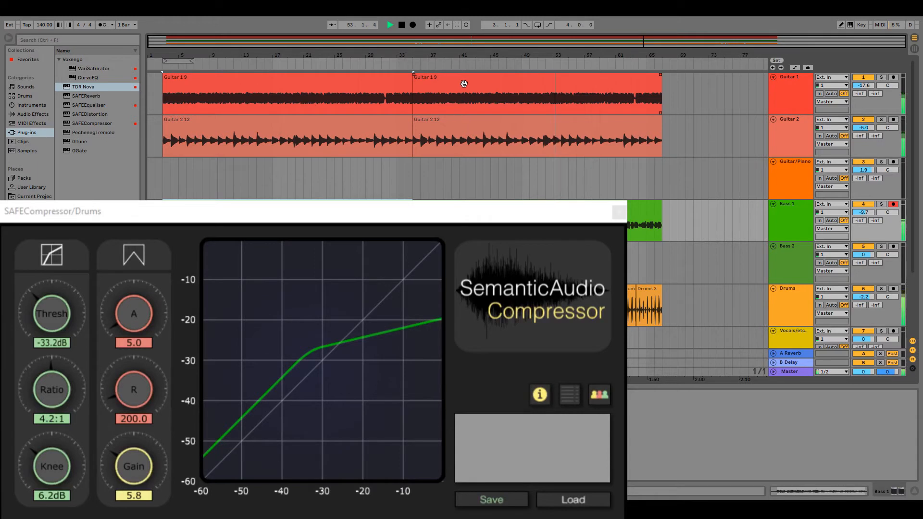
# Review the SAFECompressor settings and curves on Guitar 2 and Drums while the song plays
pyautogui.click(464, 84)
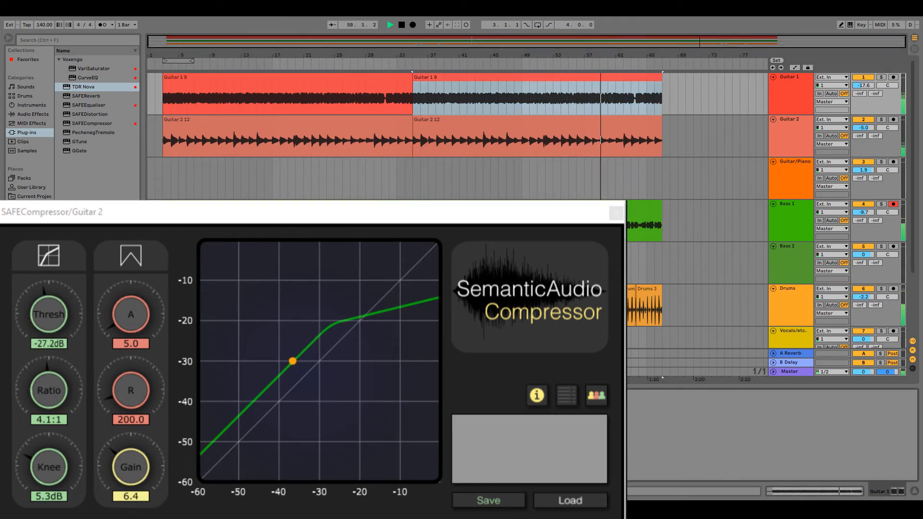
pyautogui.click(289, 289)
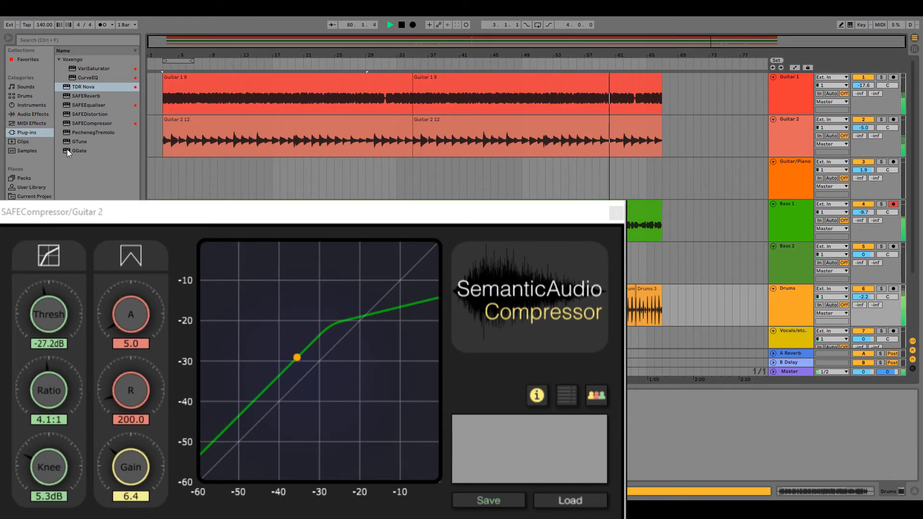
pyautogui.click(100, 88)
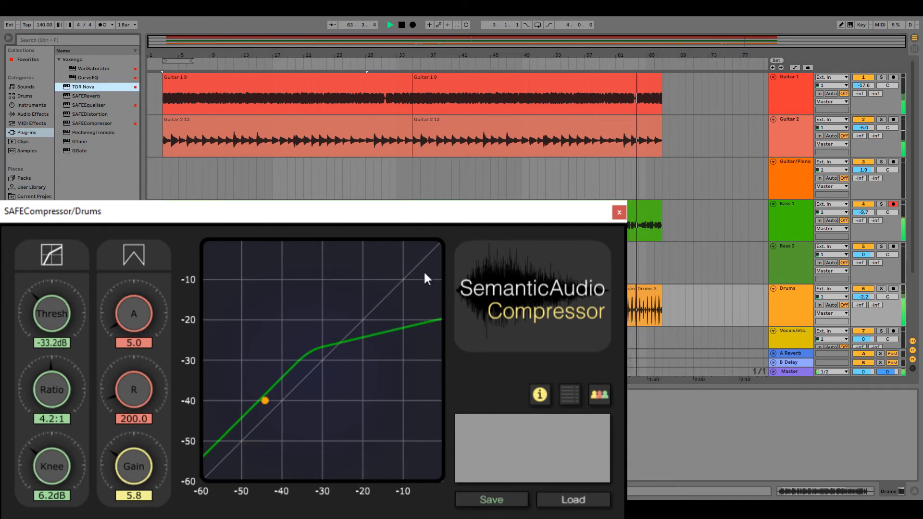